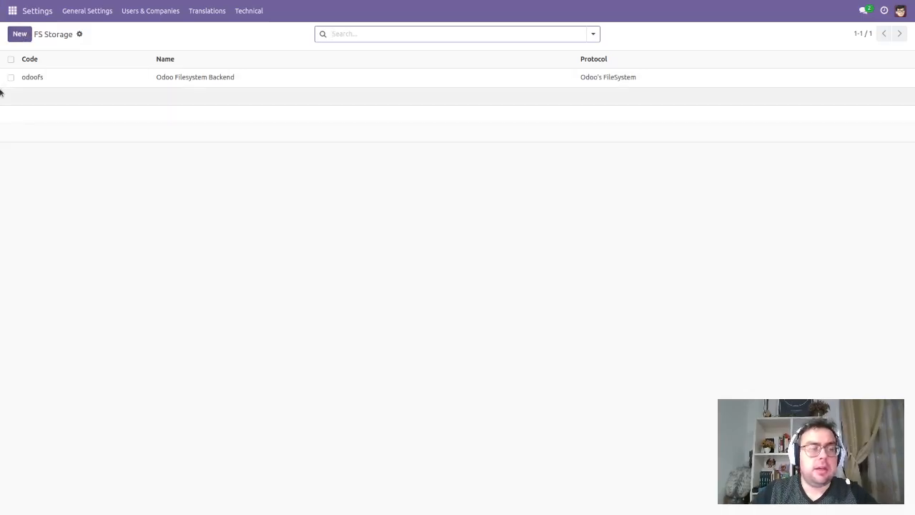
Step: Create a new FS storage named My Storage with the code mystorage and the protocol sftp (SFTPFileSystem)
click(17, 37)
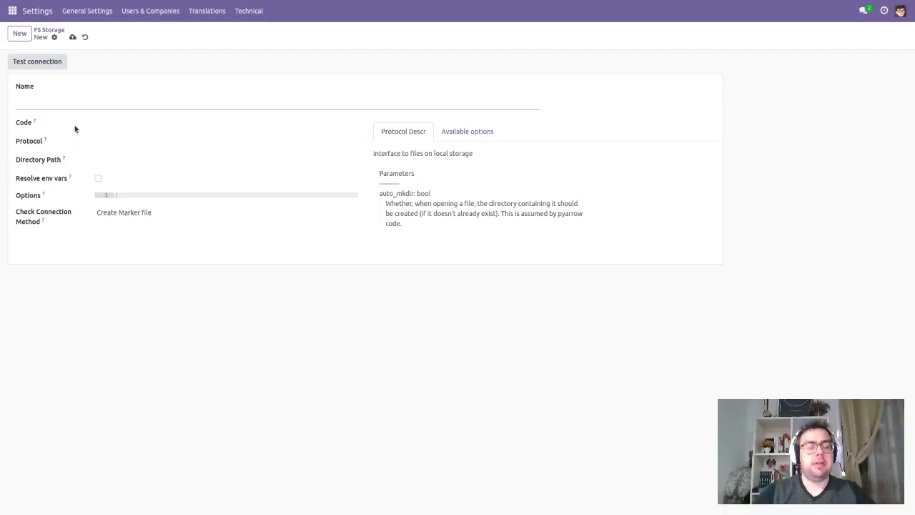
text(My Storage)
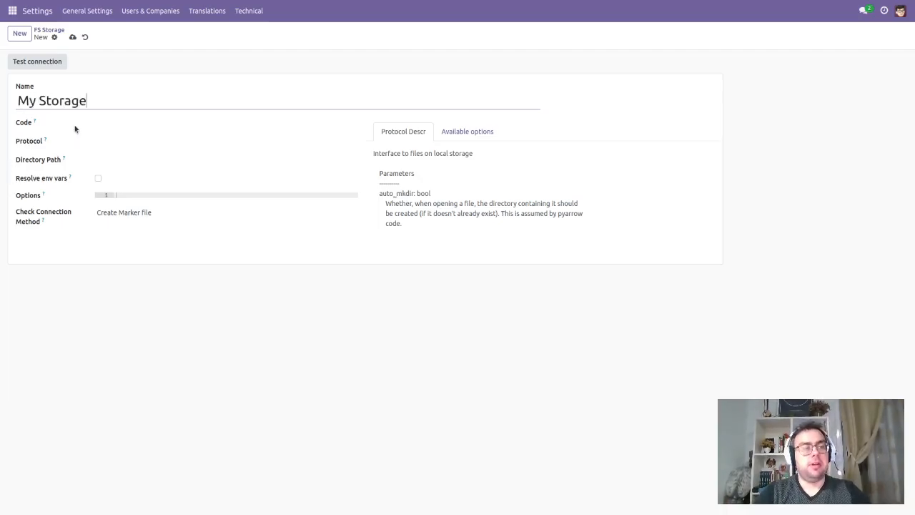
key(Tab)
text(mystore)
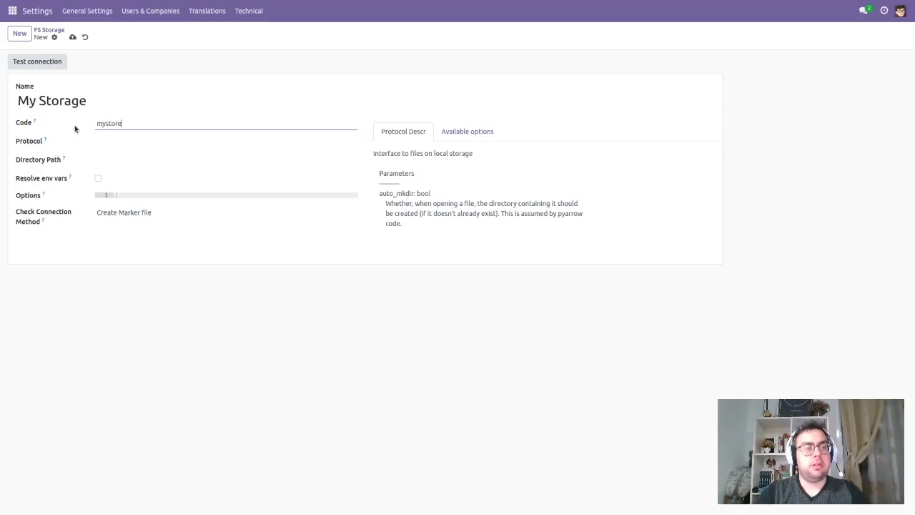
key(BackSpace)
text(age)
key(Tab)
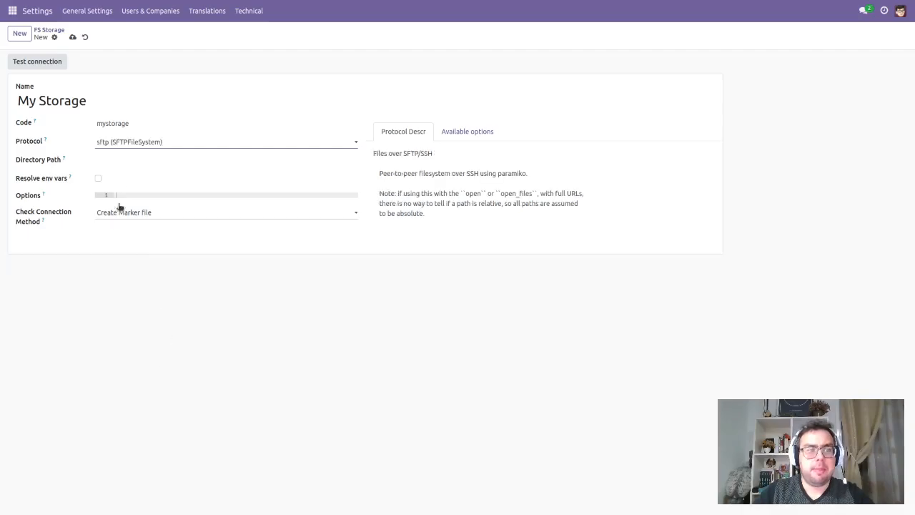
Step: Set the directory path to data, paste the options with host 172.21.0.1, username and password, and save and test the storage connection
click(142, 163)
text(data)
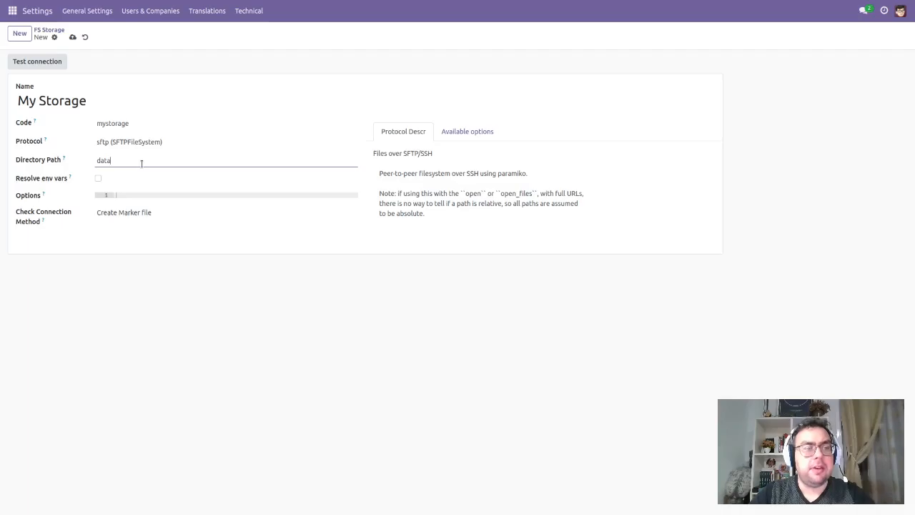
click(152, 194)
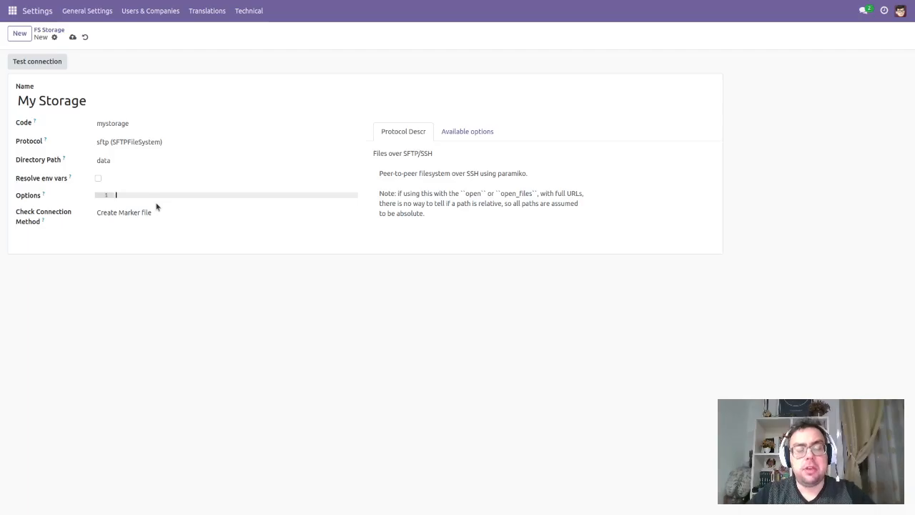
key(ctrl+v)
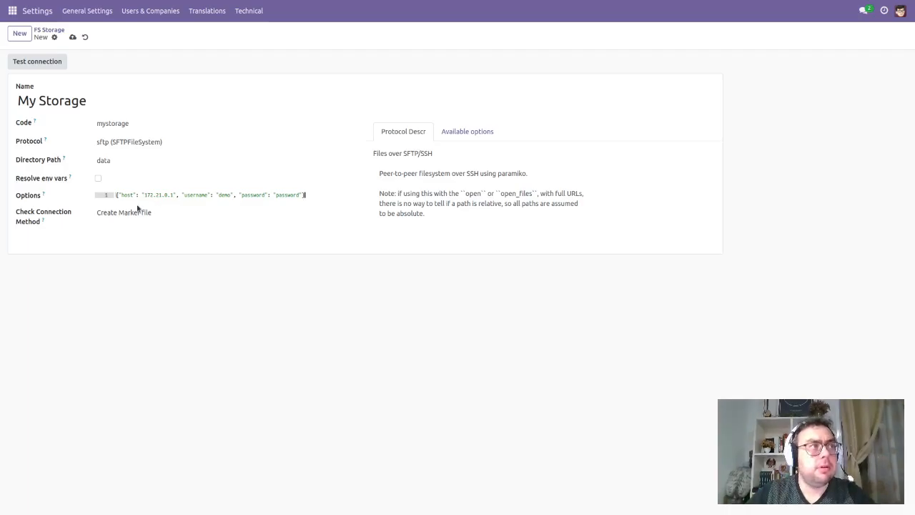
click(71, 39)
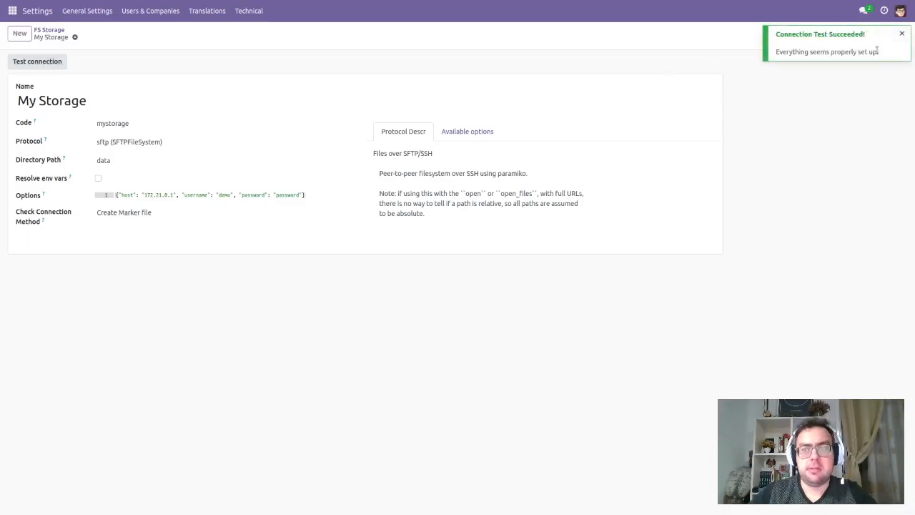
double_click(862, 51)
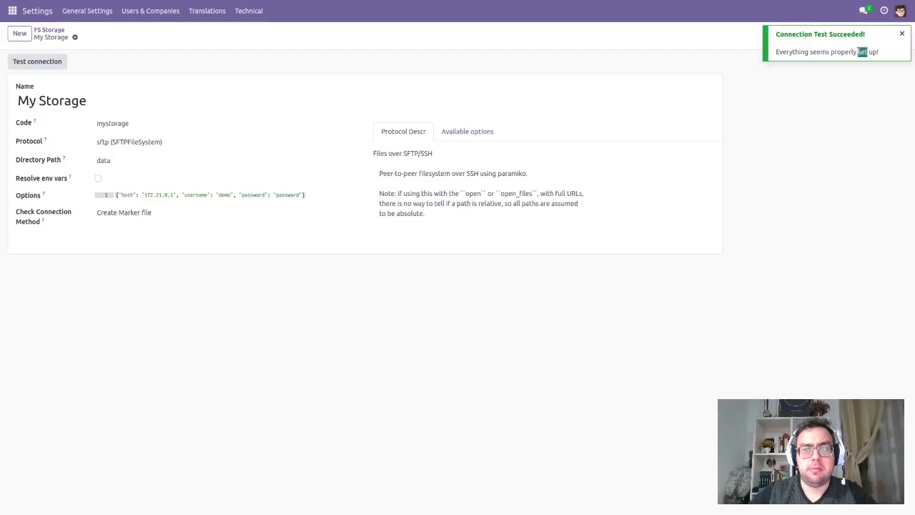
Step: Create a new backend in the EDI module named My Demo Backend for Storage Testing
click(13, 13)
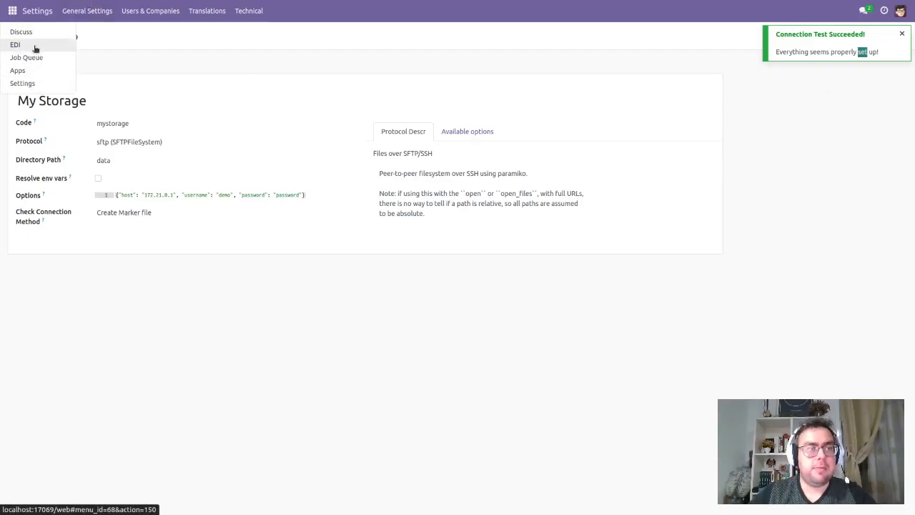
click(35, 47)
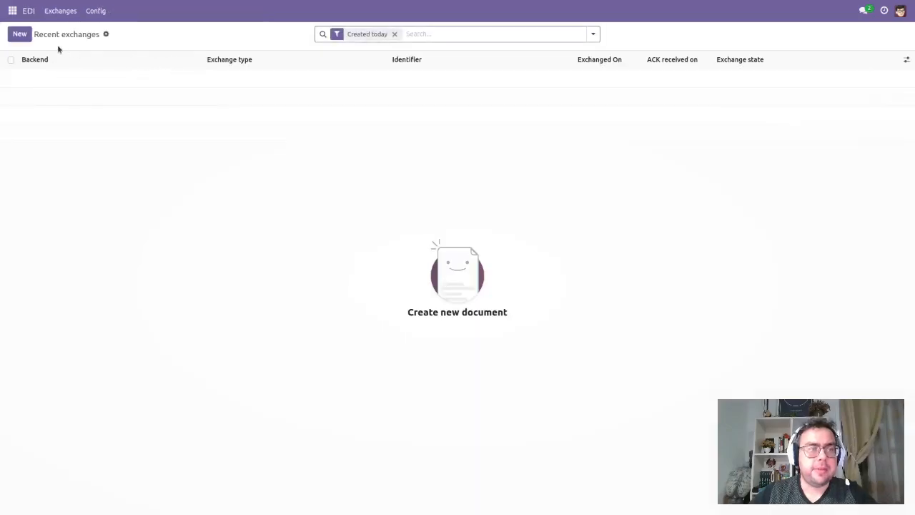
click(95, 13)
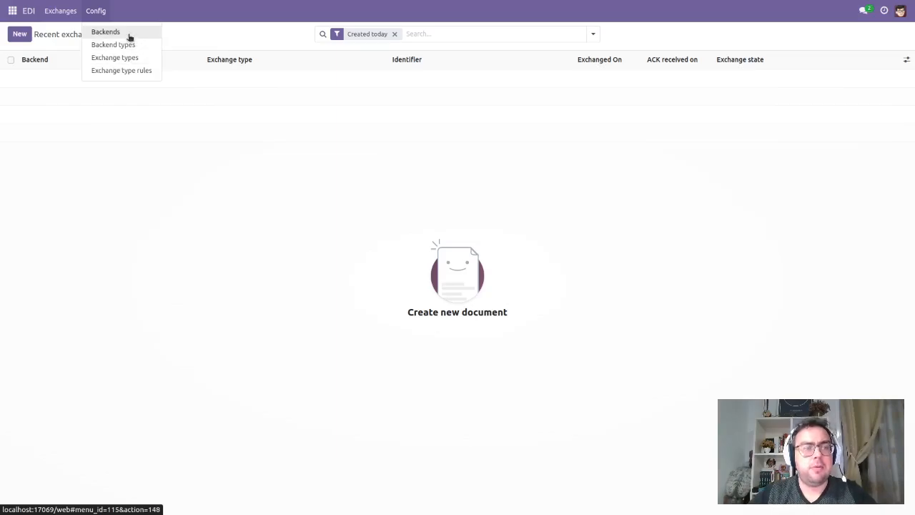
click(130, 37)
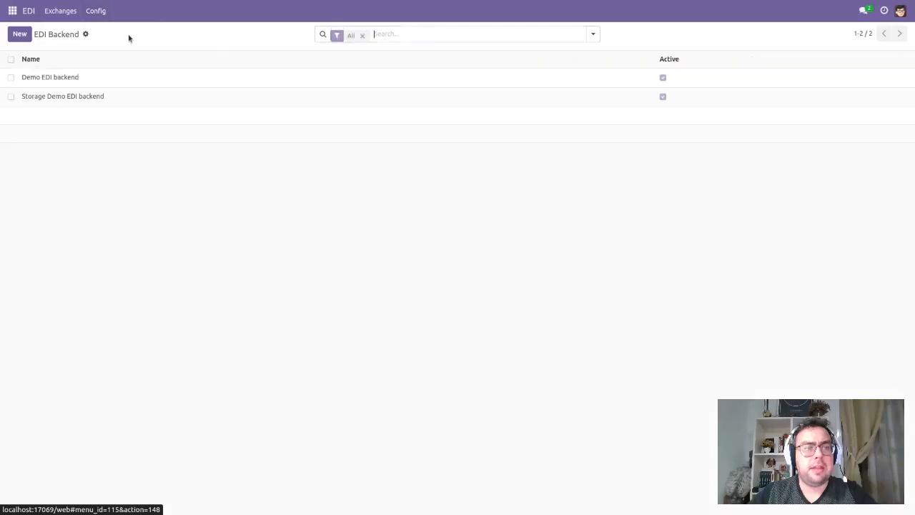
click(20, 34)
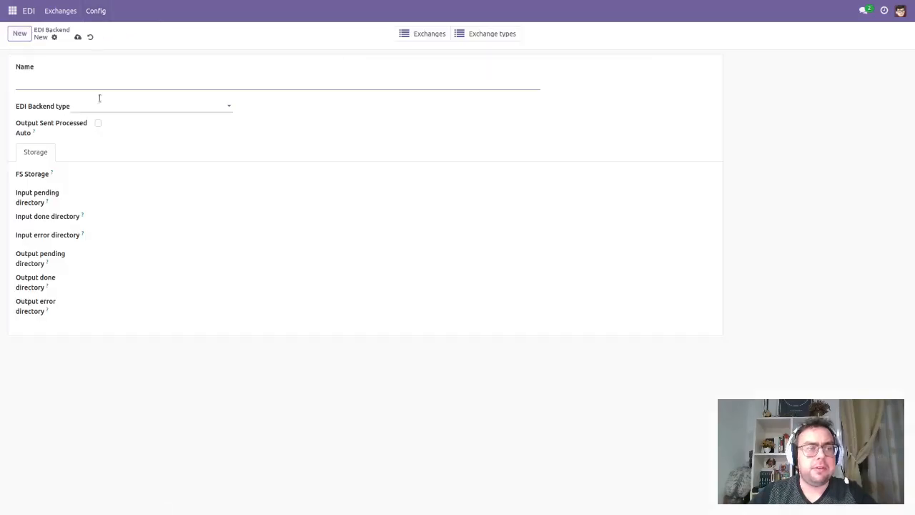
text(My B)
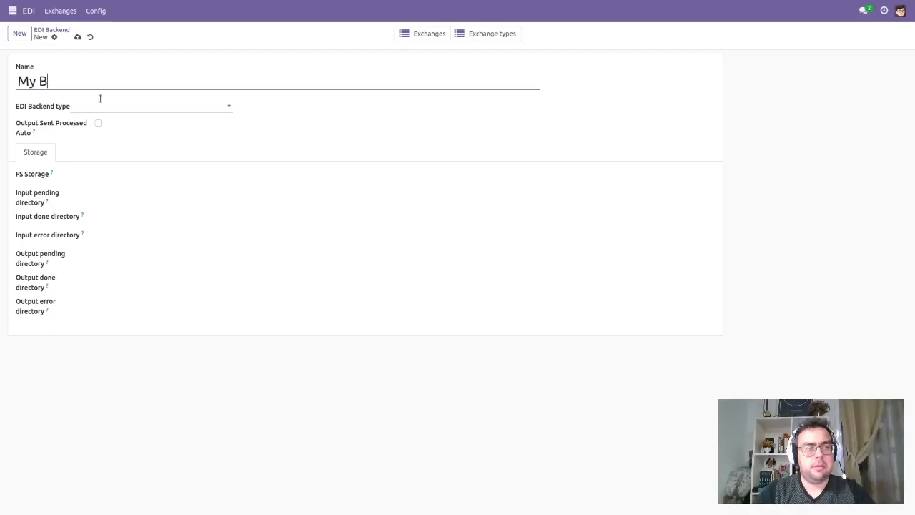
key(BackSpace)
text(Demo Backend)
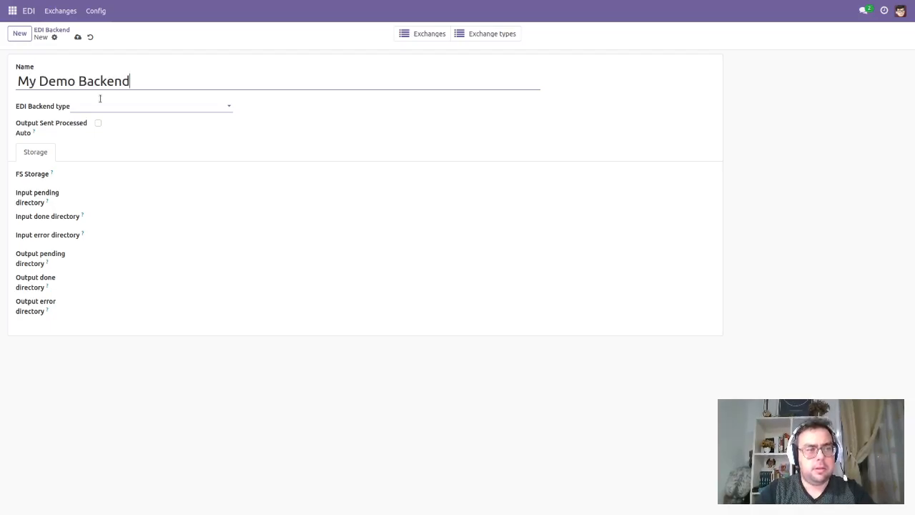
text( for Storage Tes)
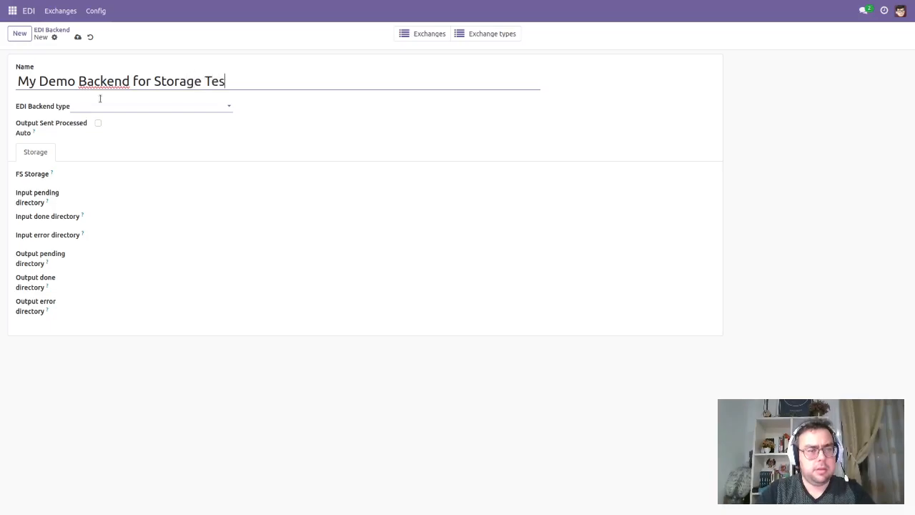
text(ting)
Step: Set the backend's type to Demo EDI backend type and its FS storage to My Storage
click(79, 104)
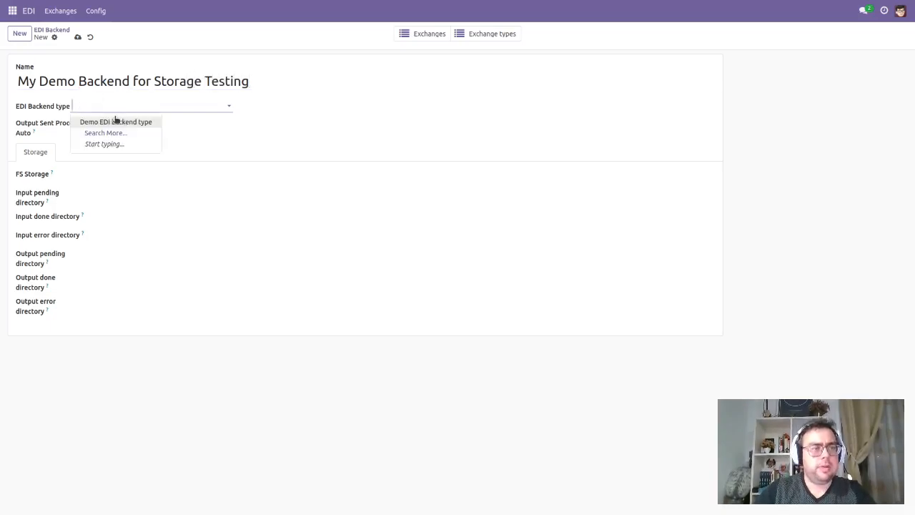
click(117, 122)
click(115, 175)
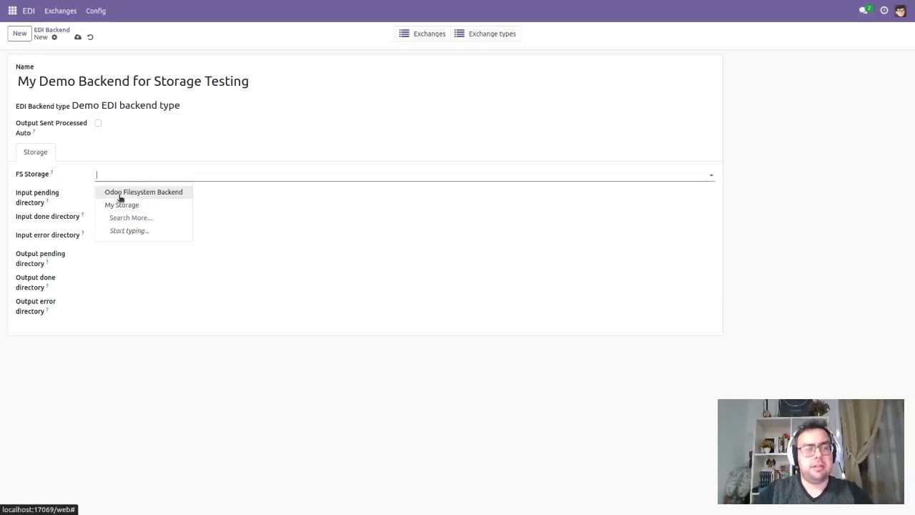
click(158, 207)
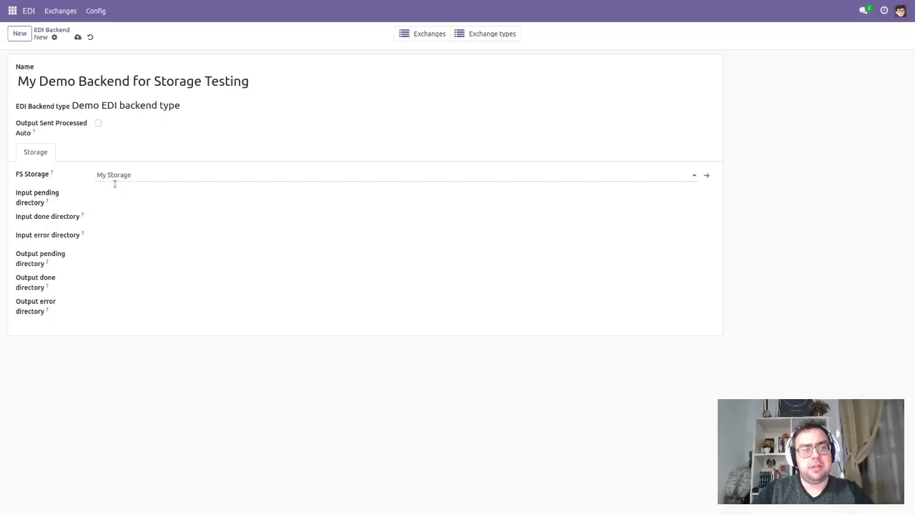
Step: Set the input pending, done and error directories to TODO, DONE and ERROR, and save the backend
click(138, 197)
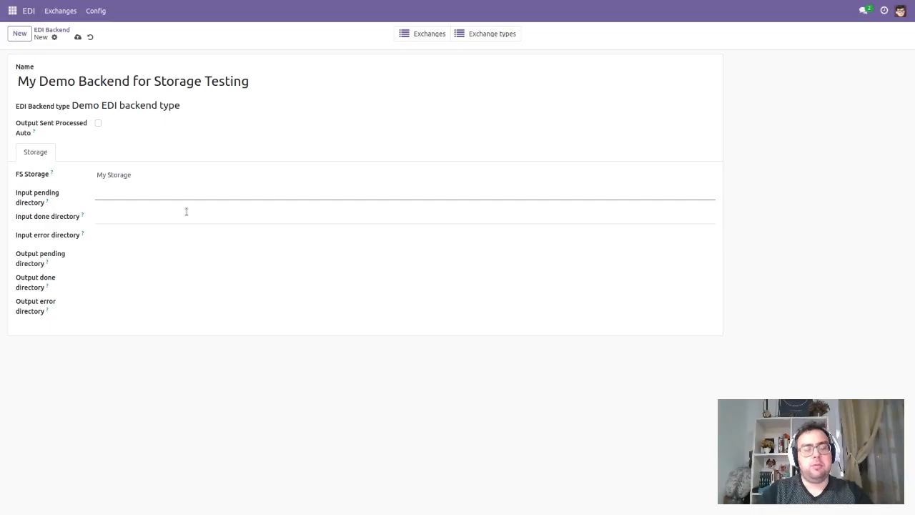
text(TODO)
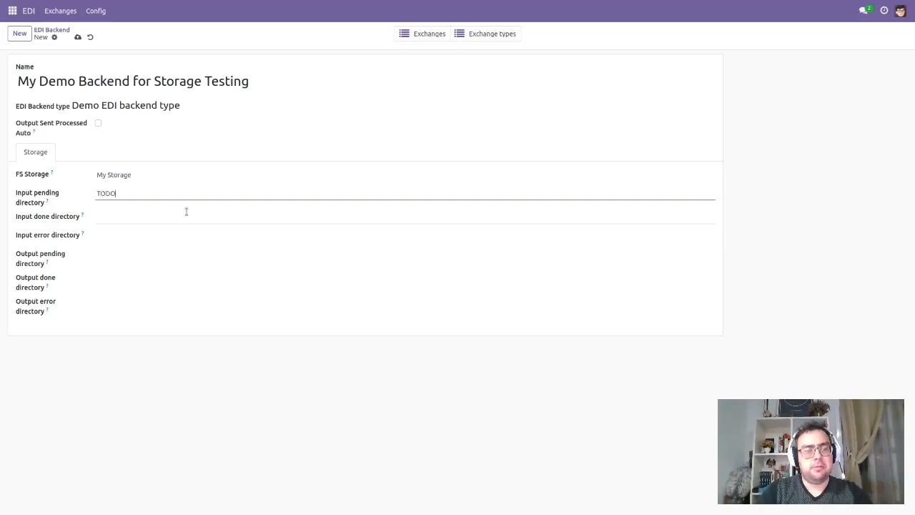
click(186, 212)
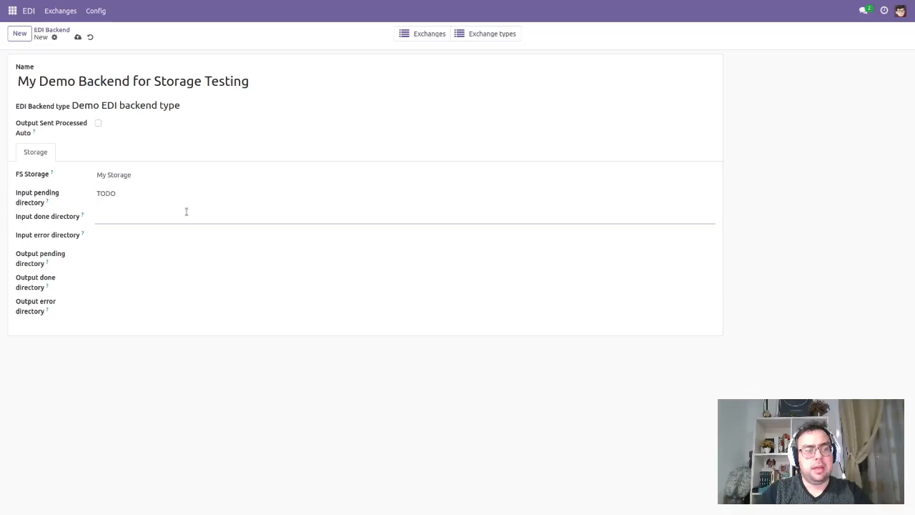
text(DONE)
key(Tab)
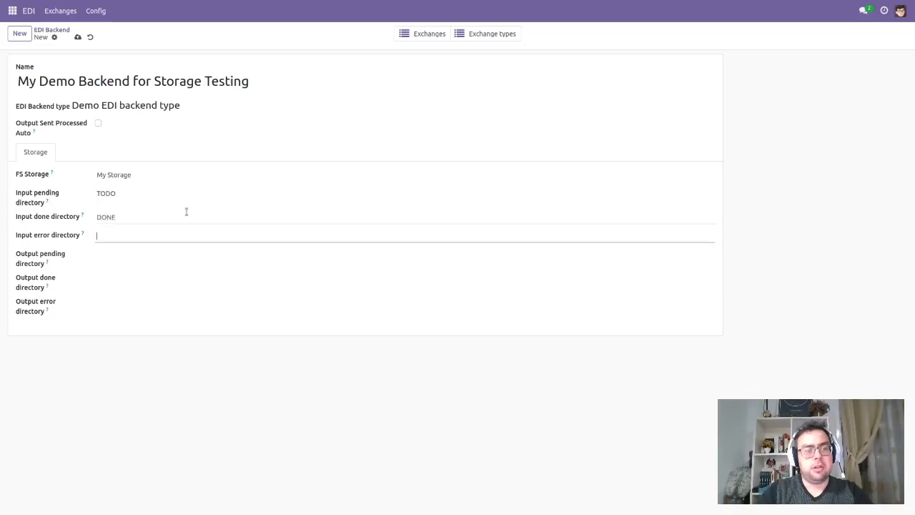
text(ERROR)
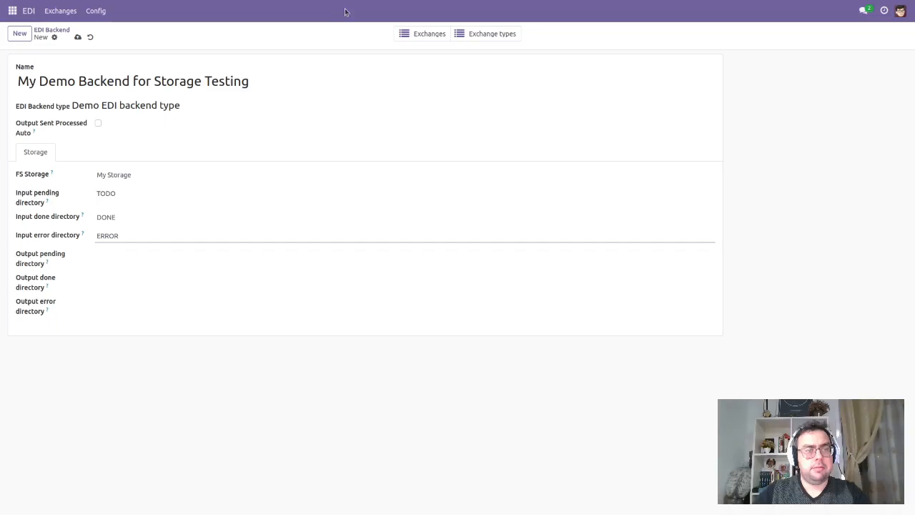
click(78, 38)
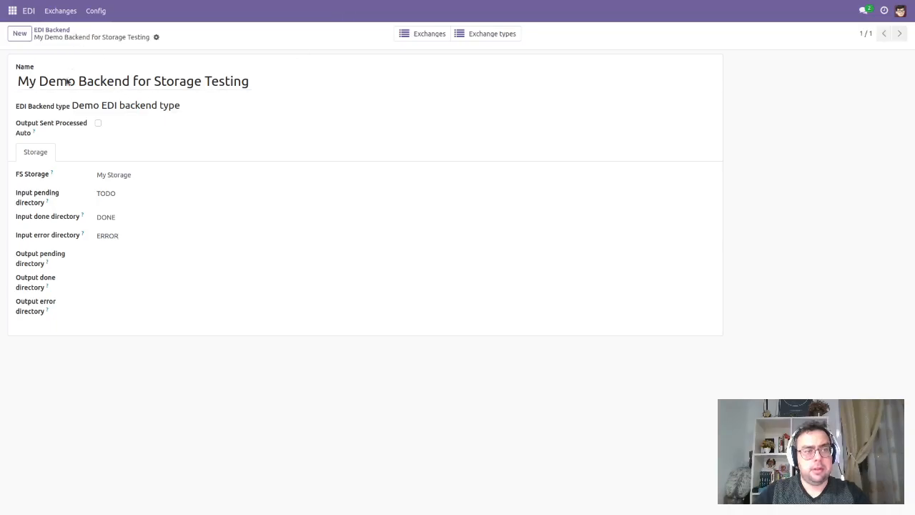
Step: Create a new EDI exchange type named My Exchange Type
click(96, 10)
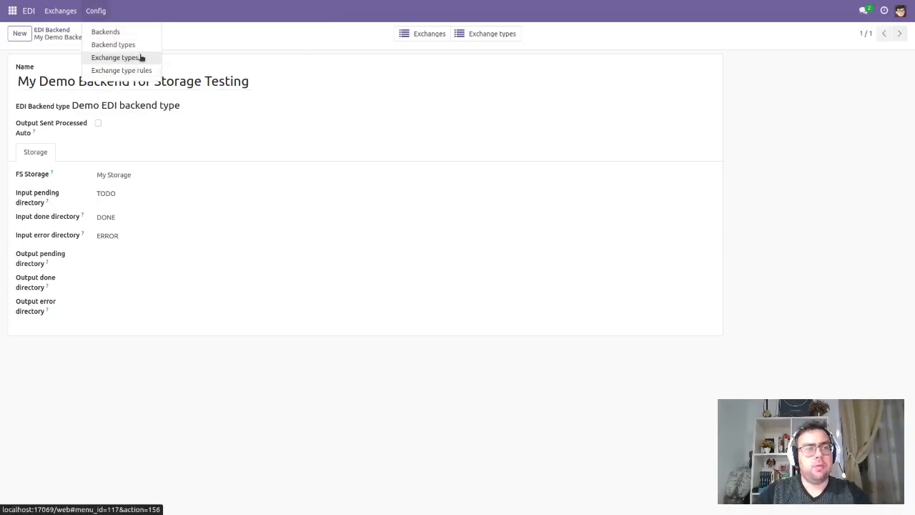
click(137, 58)
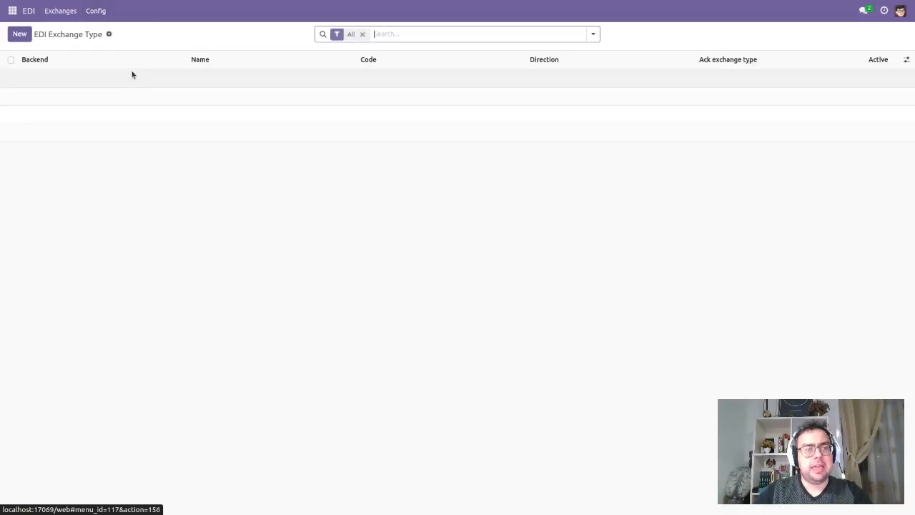
click(20, 33)
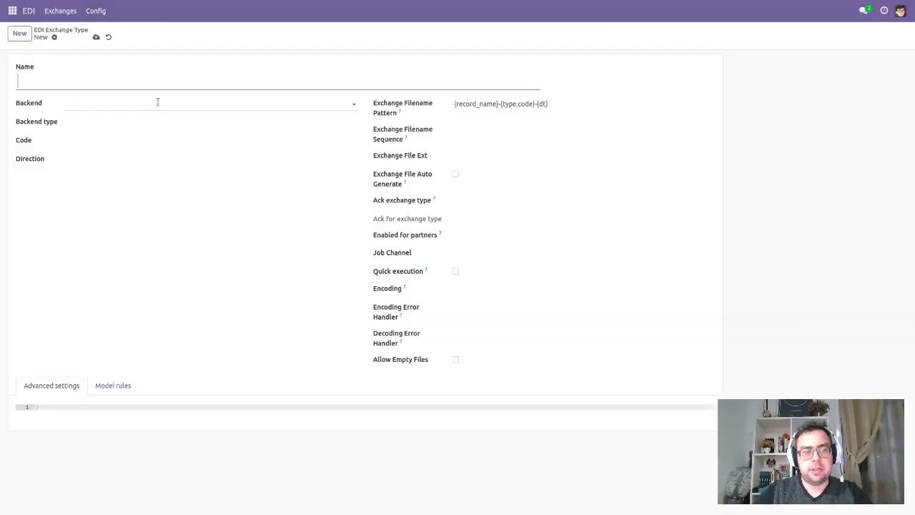
click(153, 106)
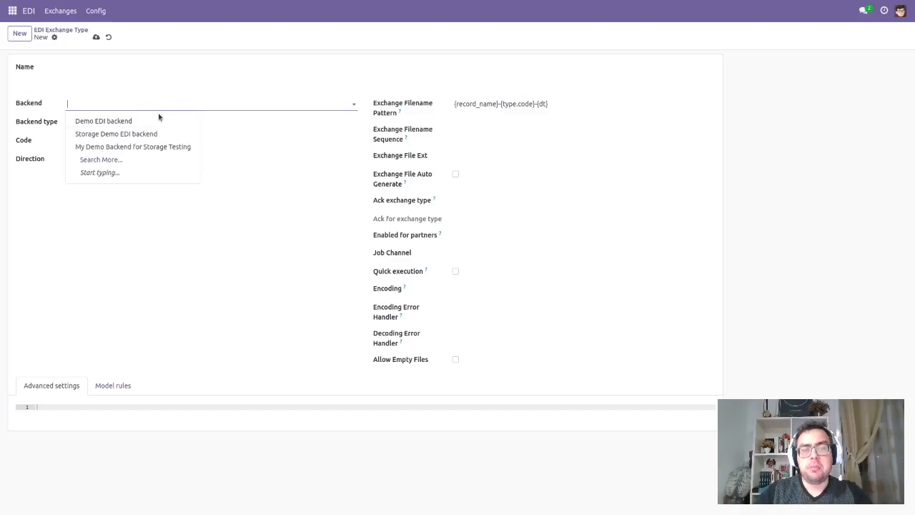
click(97, 80)
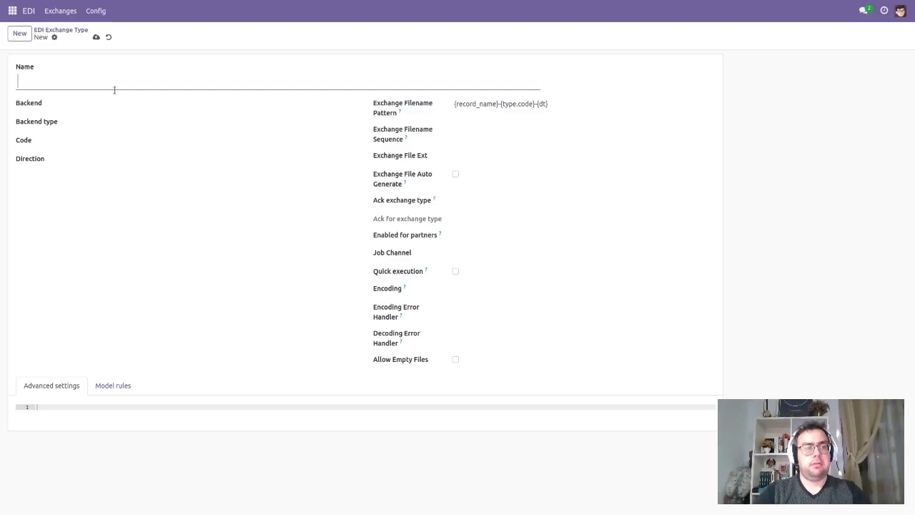
text(M)
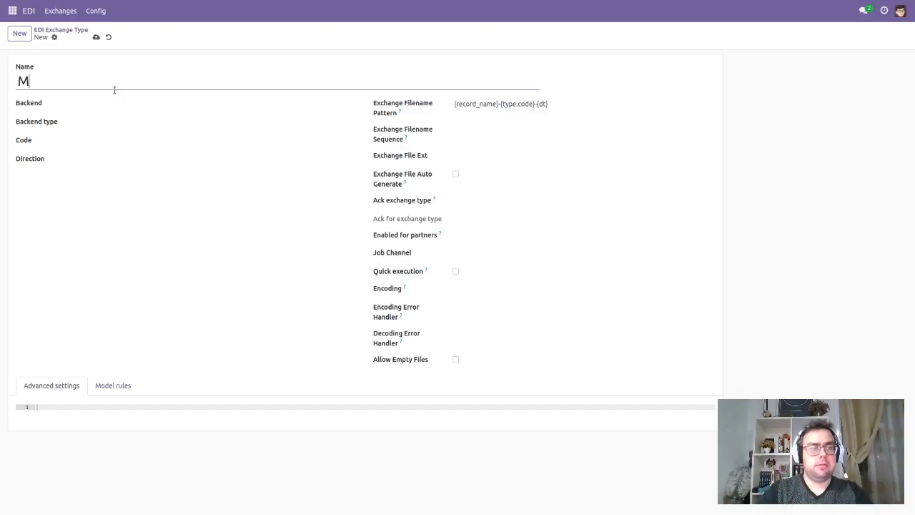
text(y Exchange Type)
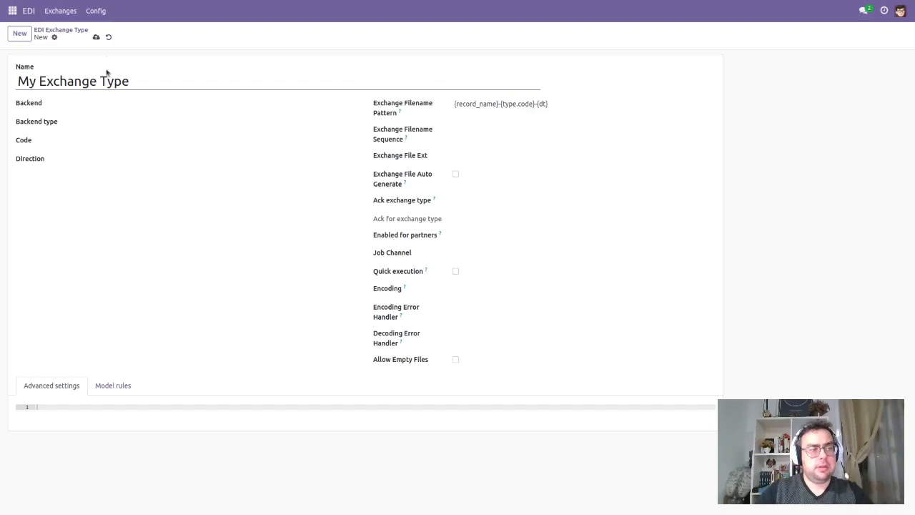
Step: Assign the exchange type to My Demo Backend for Storage Testing with the backend type Demo EDI backend type
click(102, 106)
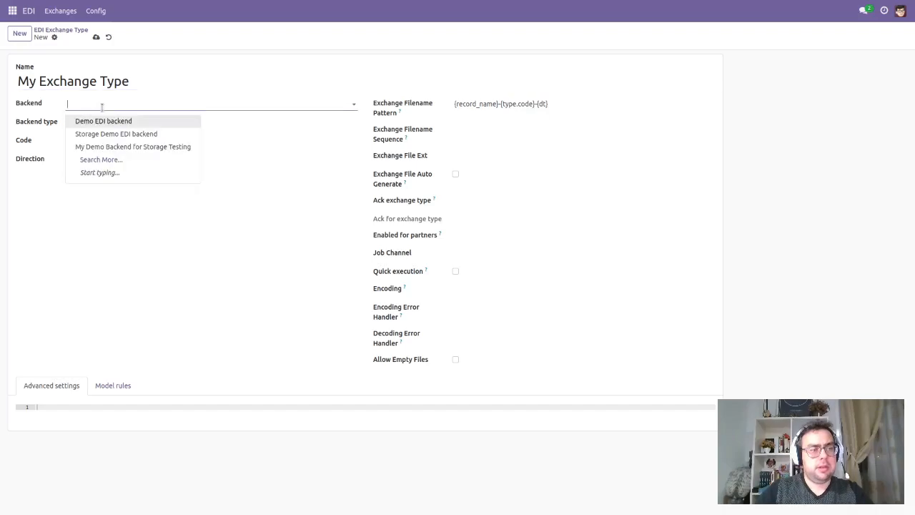
click(124, 146)
click(171, 124)
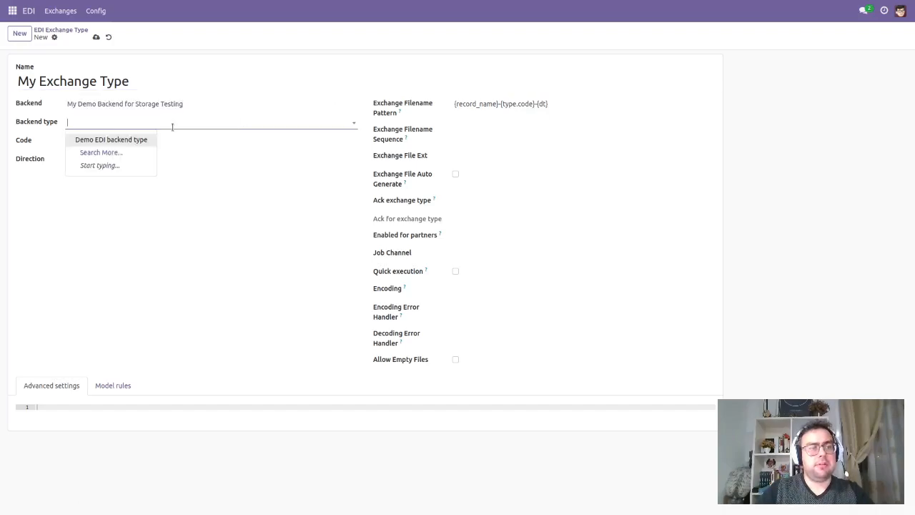
click(135, 138)
Step: Set the exchange type's code to demo and its direction to Input
click(114, 146)
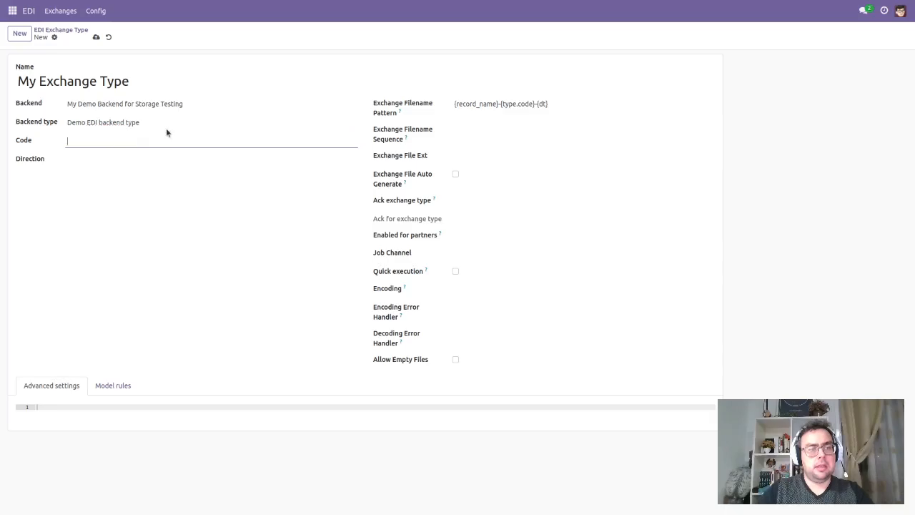
text(demo)
click(173, 156)
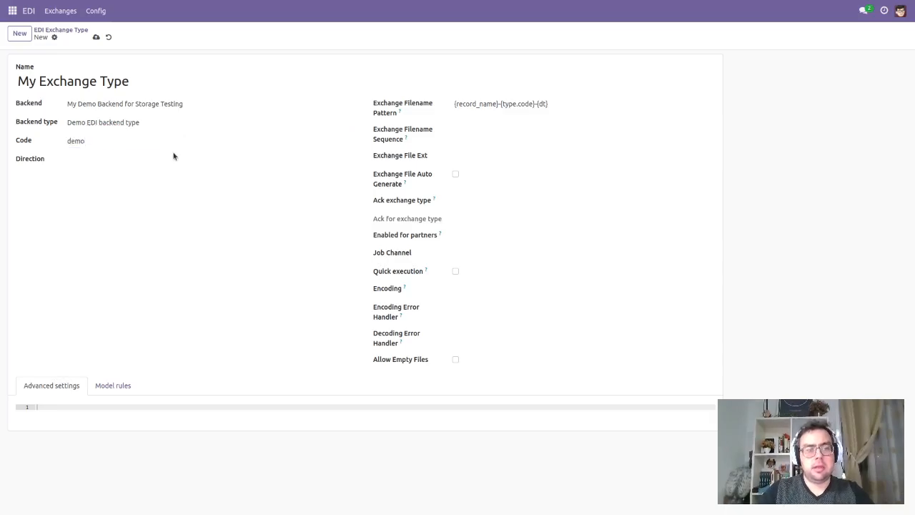
click(112, 176)
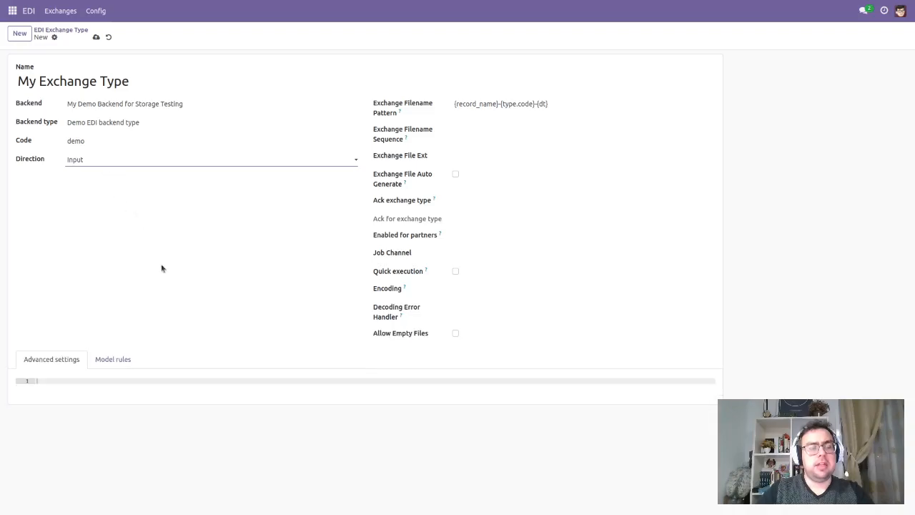
Step: Replace the exchange filename pattern with .* and save the exchange type
triple_click(525, 103)
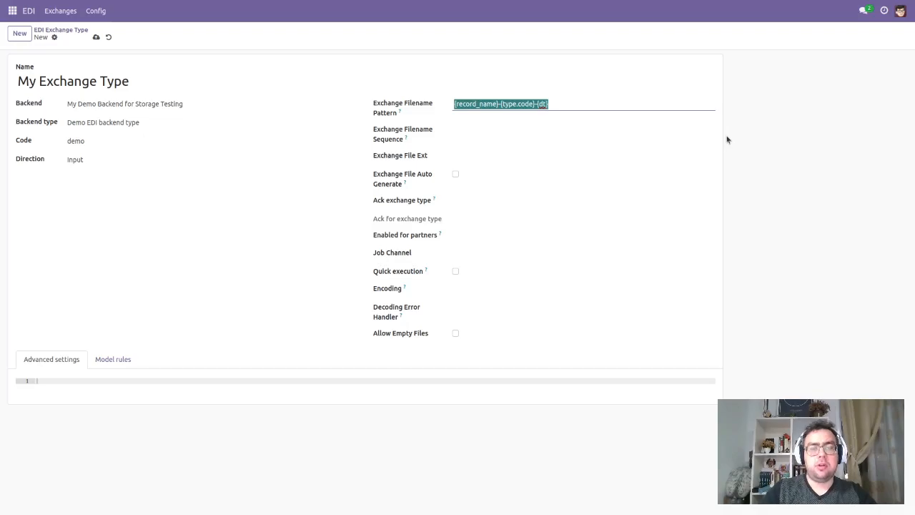
key(BackSpace)
text(.*)
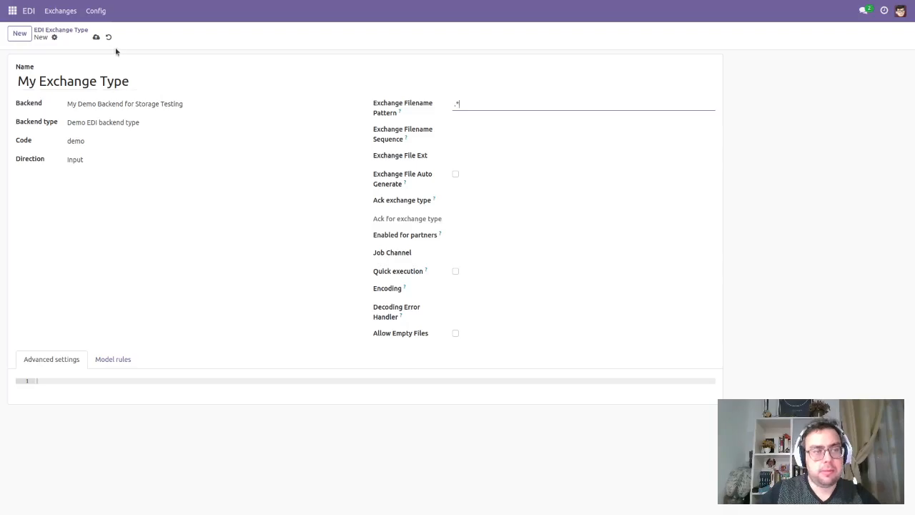
click(96, 37)
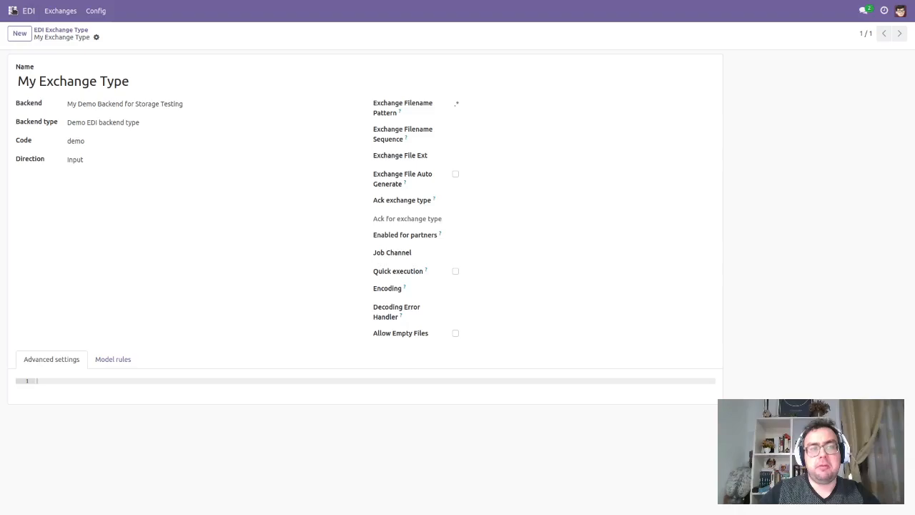
Step: Open the scheduled actions in the technical settings and filter them by edi
click(12, 12)
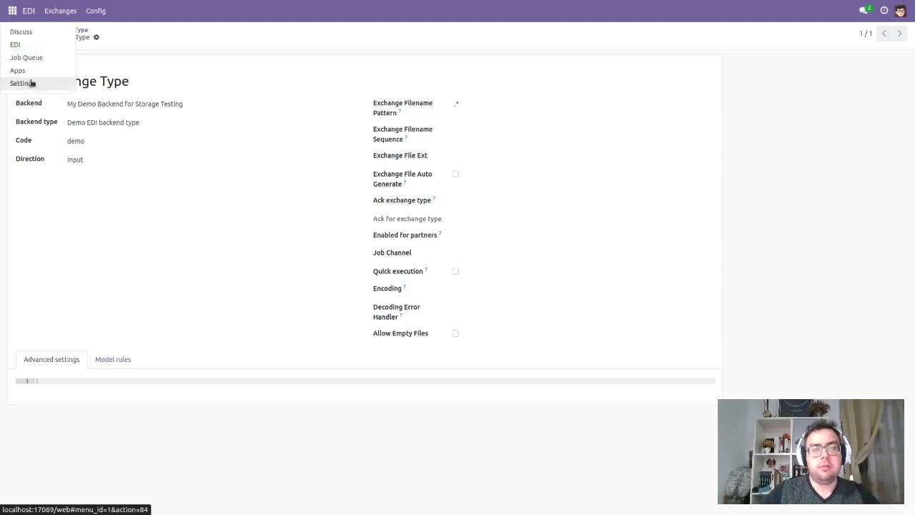
click(32, 83)
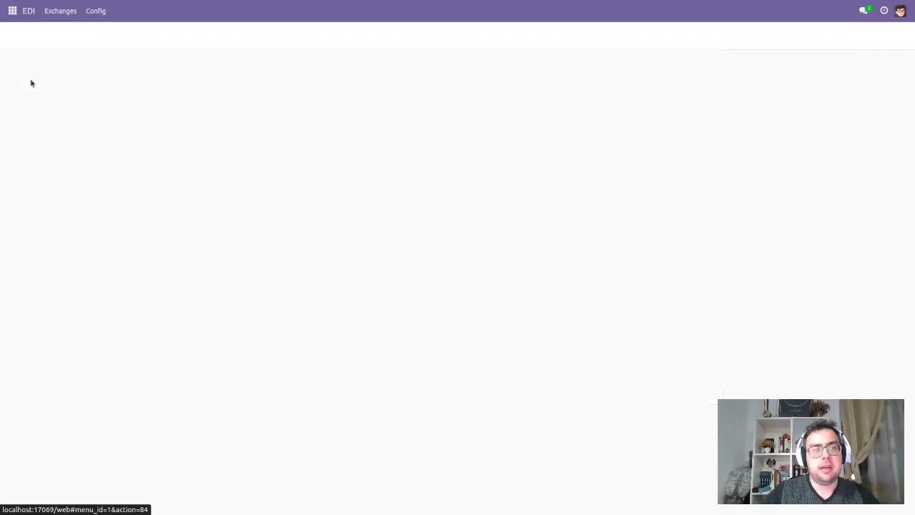
click(241, 15)
scroll(321, 266, down, 10)
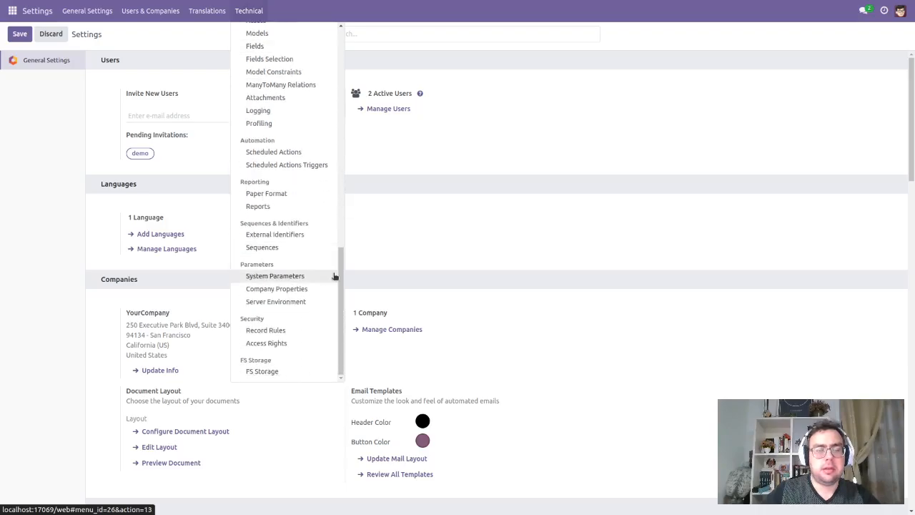
click(286, 153)
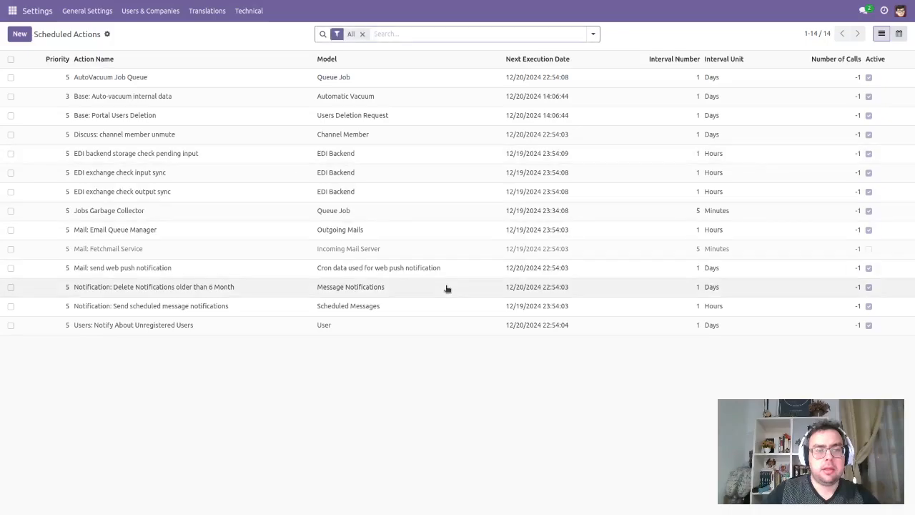
text(edi)
key(Return)
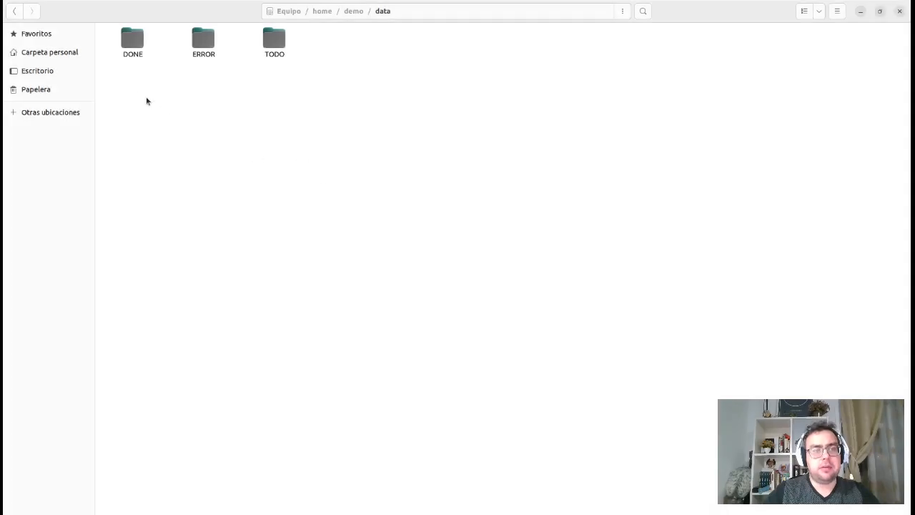
Step: Open the TODO folder in the file manager, and manually run the EDI backend storage check pending input action in Odoo
double_click(279, 42)
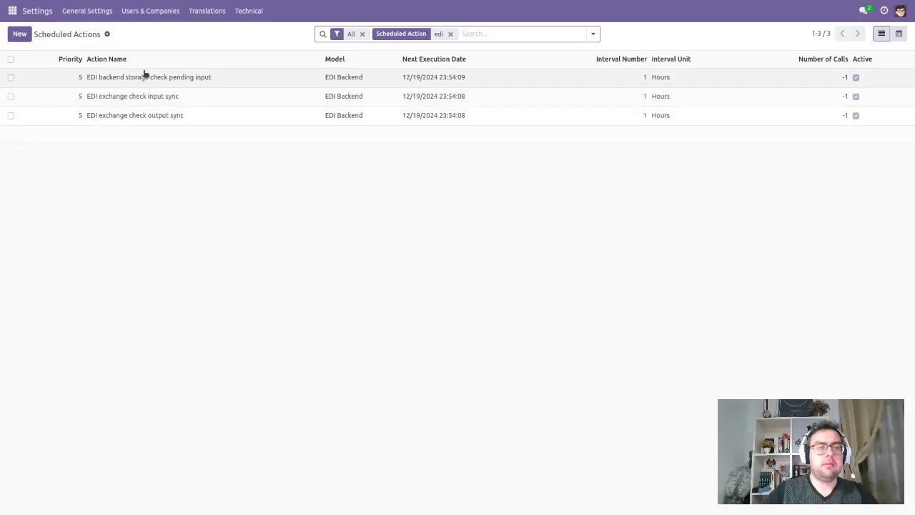
click(121, 77)
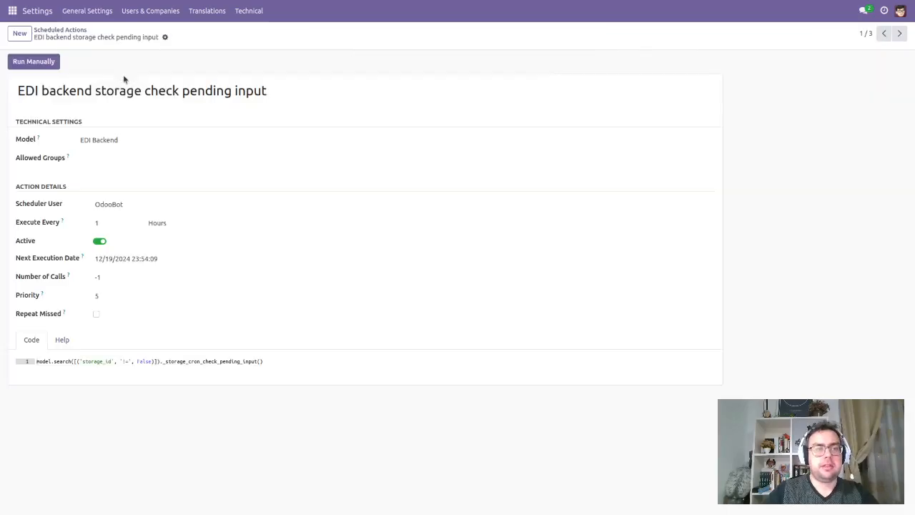
click(36, 62)
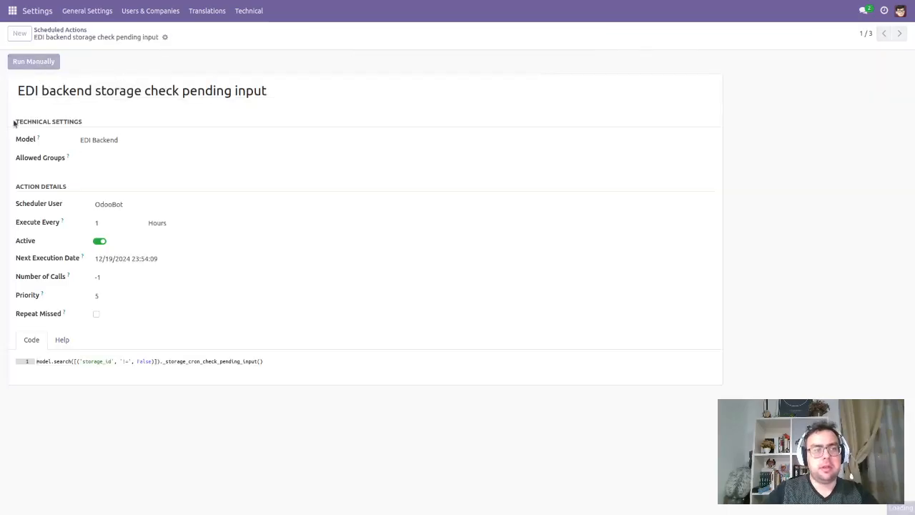
Step: Open the first exchange record in the EDI module's recent exchanges to check its state and filename
click(12, 10)
click(15, 45)
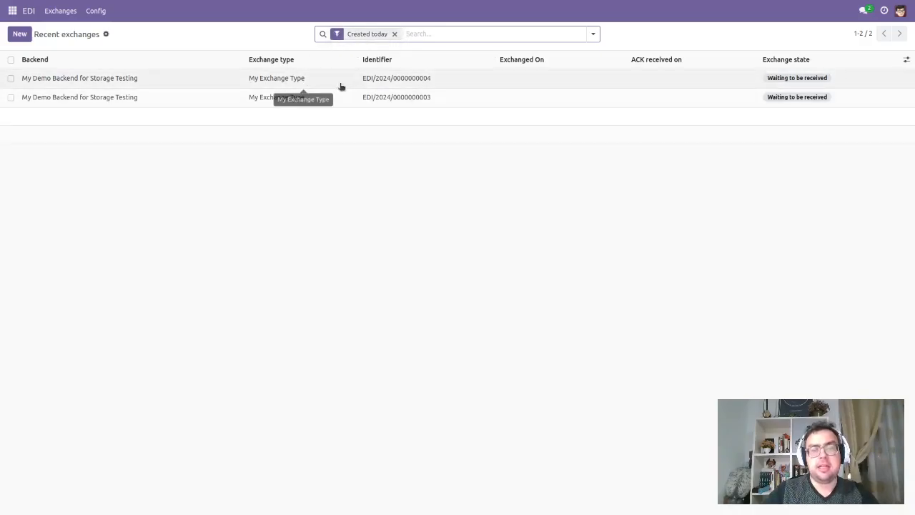
click(303, 79)
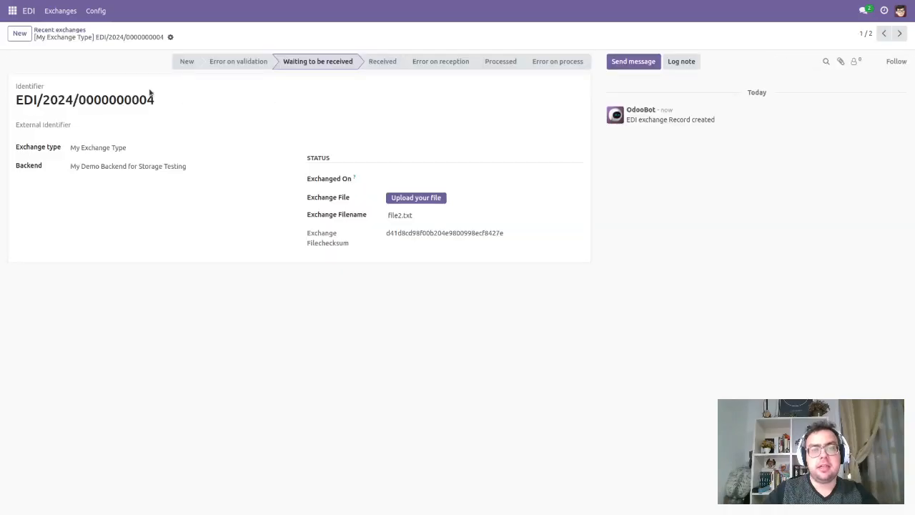
Step: Filter the scheduled actions by edi again and manually run EDI exchange check input sync
click(14, 11)
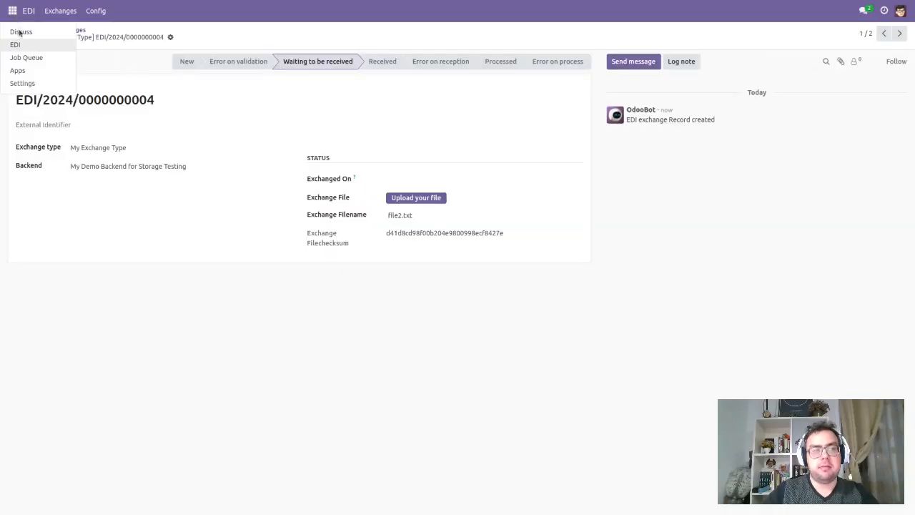
click(27, 82)
click(250, 11)
scroll(257, 290, down, 8)
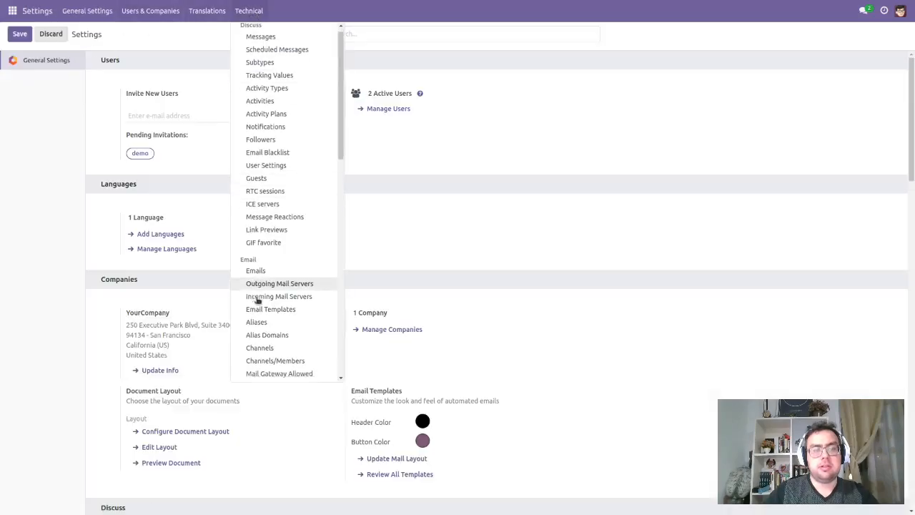
click(274, 153)
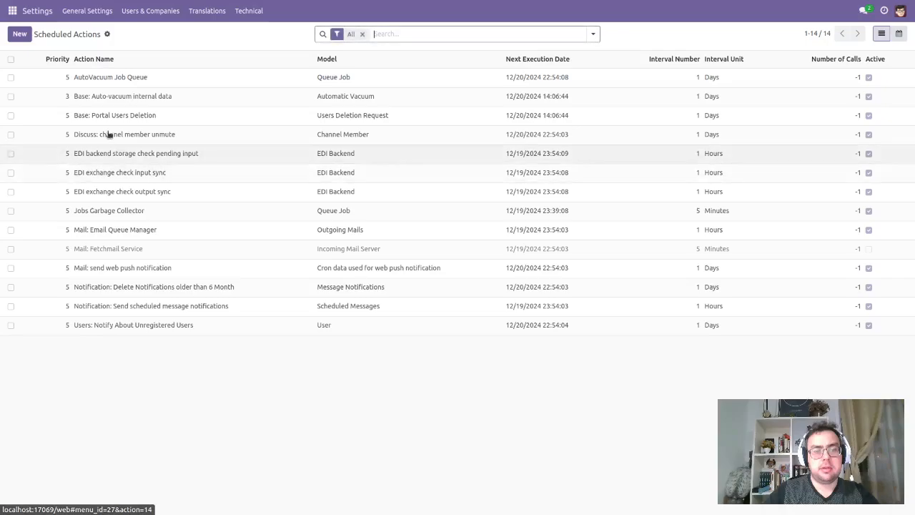
text(edi)
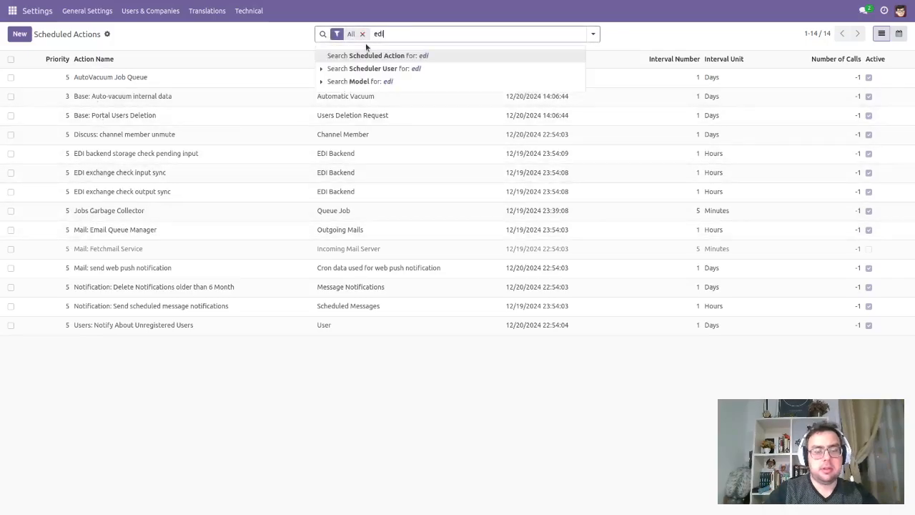
key(Return)
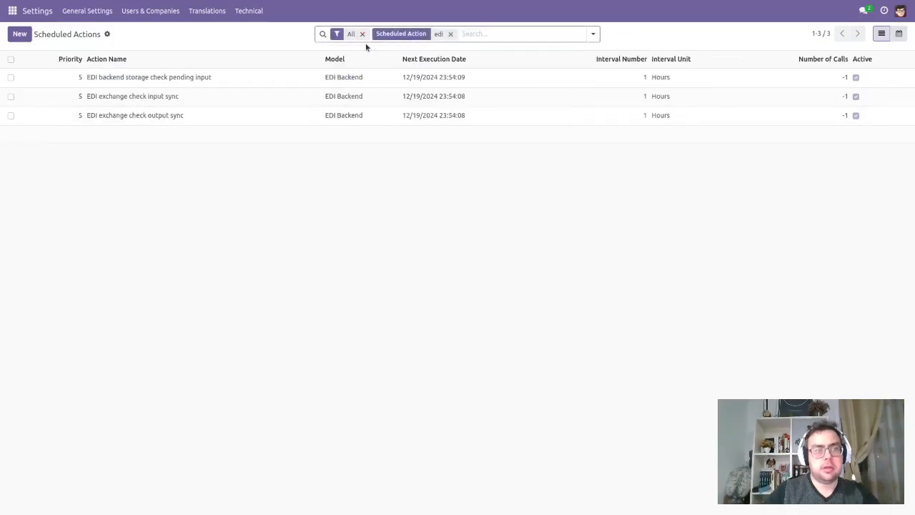
click(254, 100)
click(49, 64)
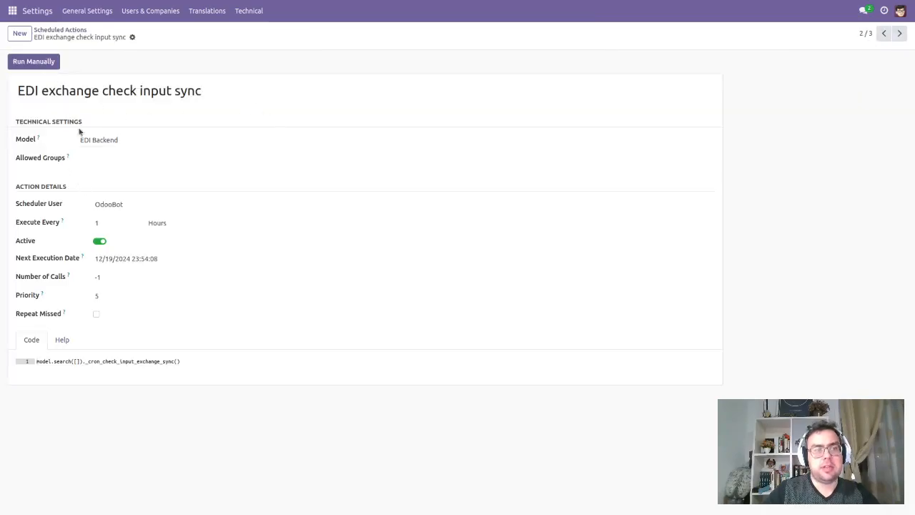
Step: Return to the EDI recent exchanges and open the first record to examine its exchange file and updated state
click(13, 11)
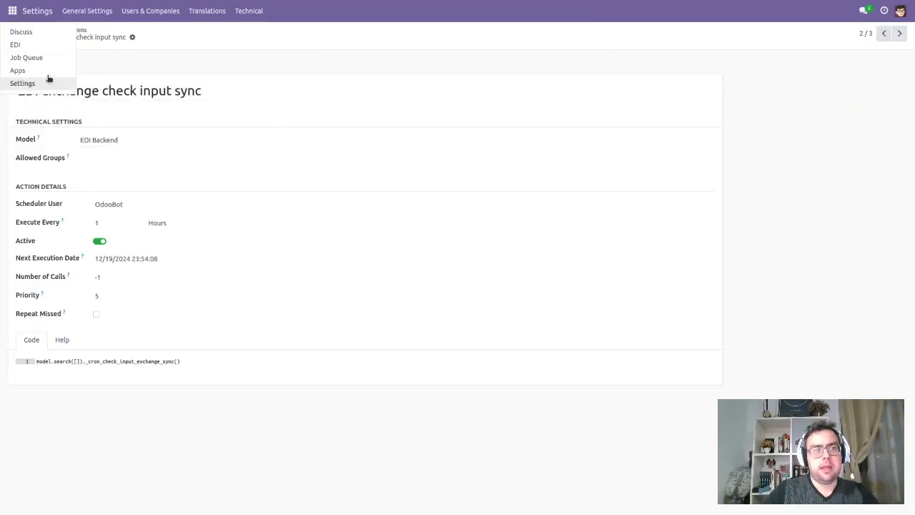
click(15, 46)
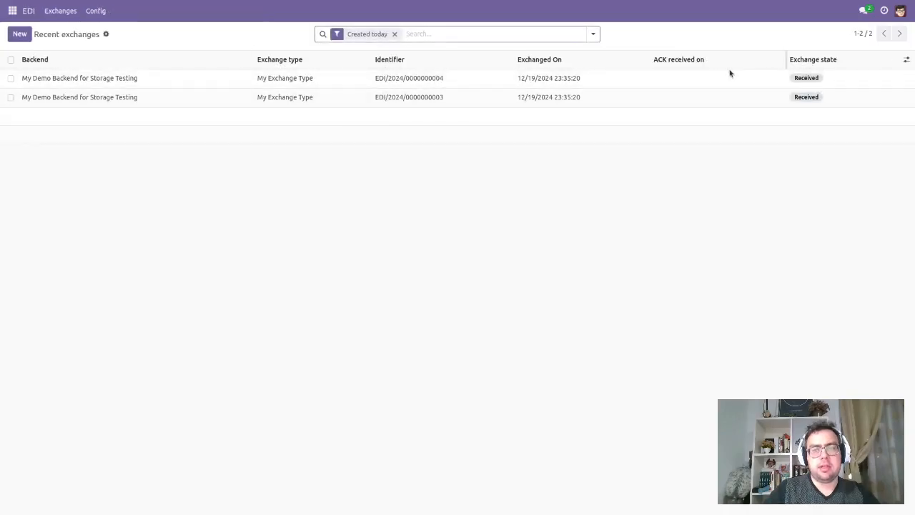
click(417, 79)
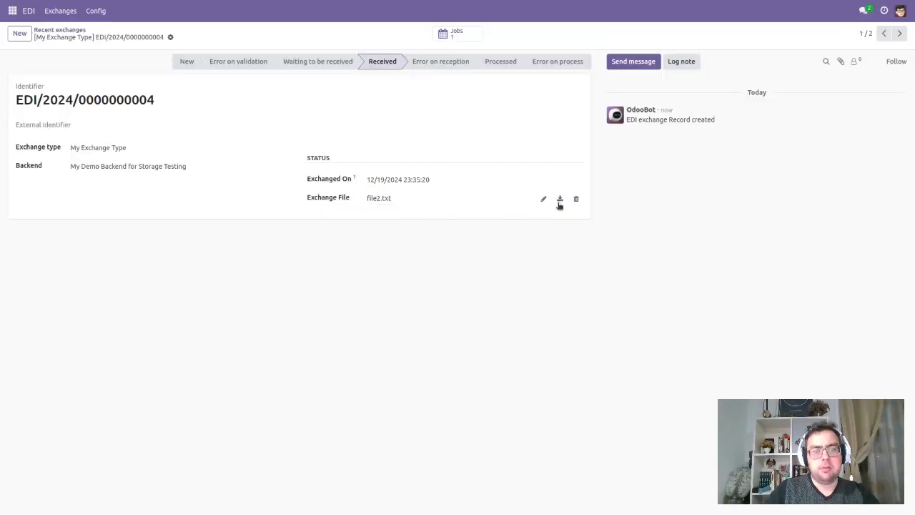